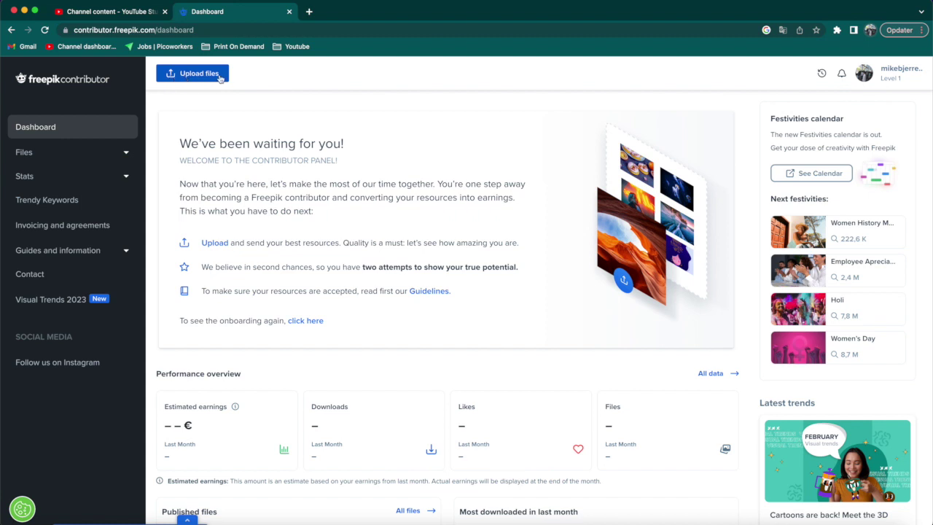
Step: Open the Upload files panel from the dashboard to see its technical requirements
{"action": "left_click", "coordinate": [197, 79]}
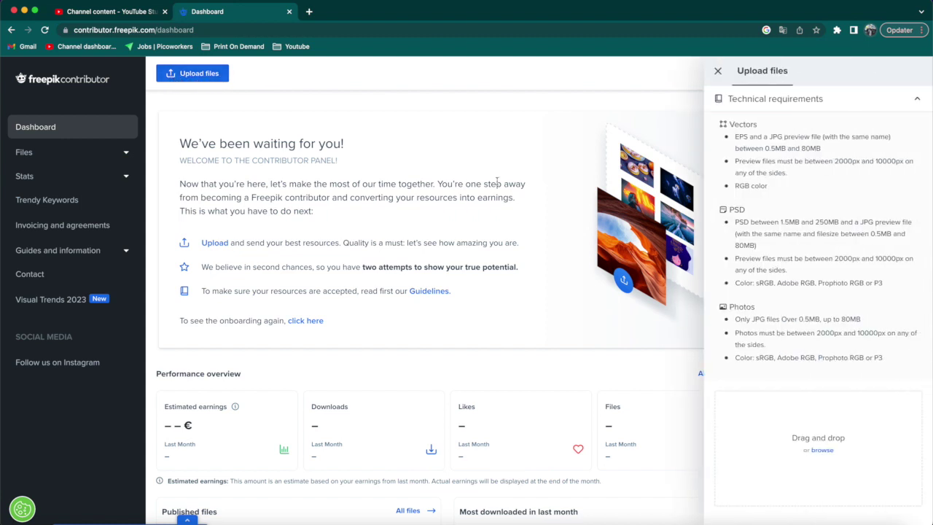
Step: Review the Photos requirements, noting the JPG-only and 0.5MB size rules
{"action": "scroll", "coordinate": [782, 268], "scroll_direction": "down", "scroll_amount": 1}
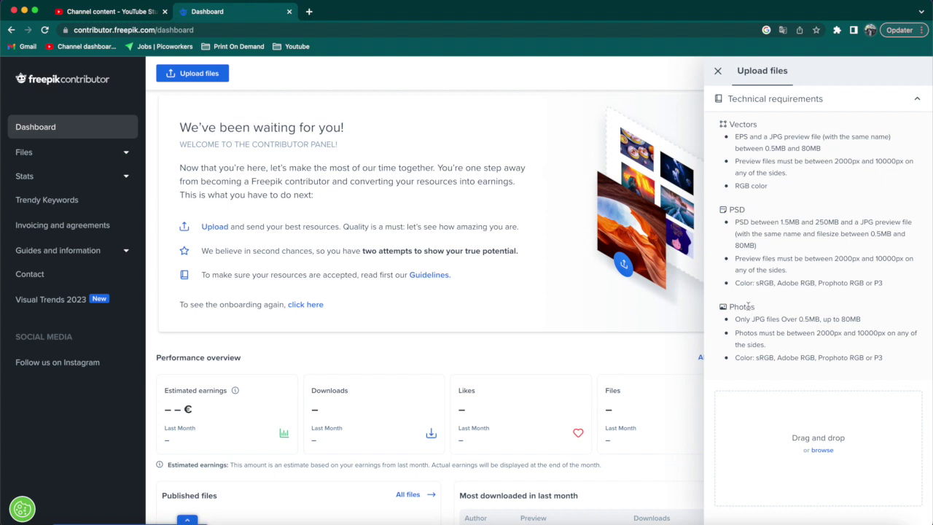
{"action": "left_click_drag", "start_coordinate": [736, 318], "coordinate": [782, 319]}
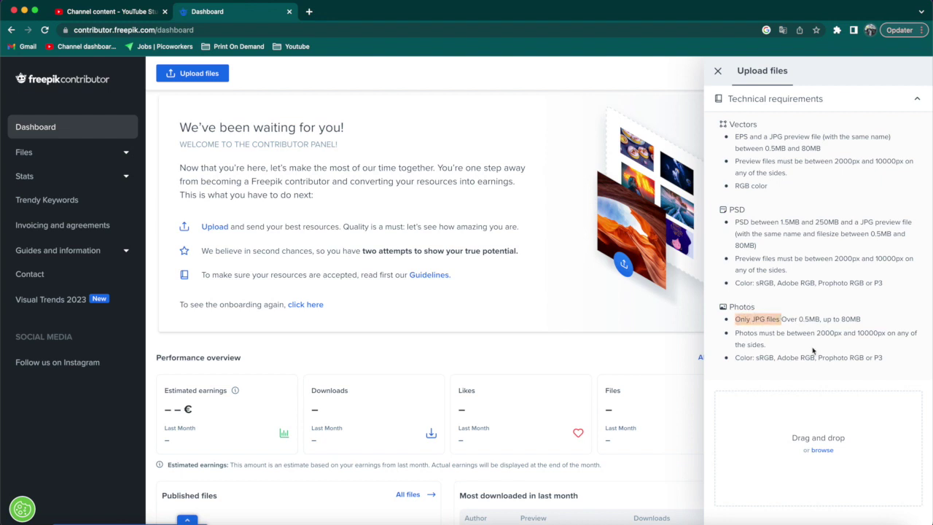
{"action": "left_click_drag", "start_coordinate": [799, 319], "coordinate": [818, 318]}
{"action": "left_click", "coordinate": [817, 318]}
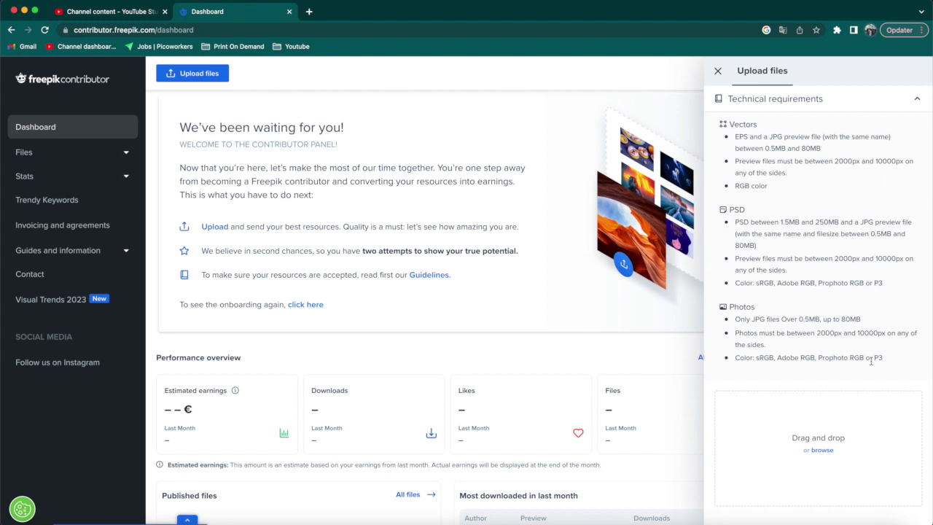
{"action": "scroll", "coordinate": [828, 335], "scroll_direction": "down", "scroll_amount": 1}
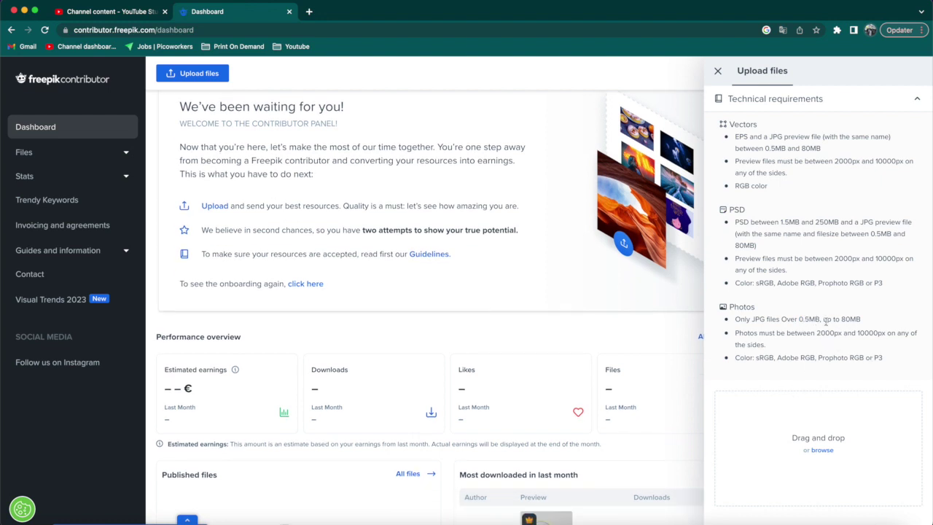
{"action": "scroll", "coordinate": [842, 470], "scroll_direction": "down", "scroll_amount": 2}
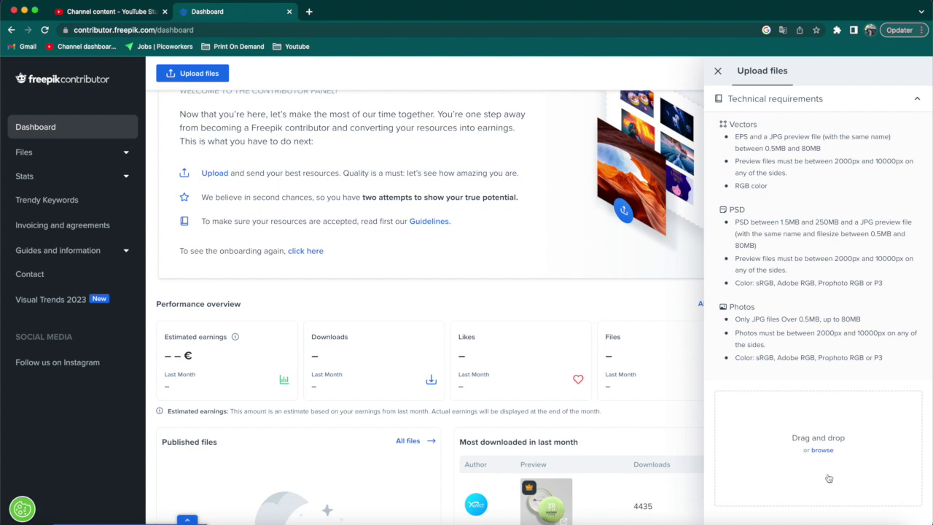
Step: Upload IMG_4148.JPG from the Downloads folder and go to the uploaded files list
{"action": "left_click", "coordinate": [801, 451]}
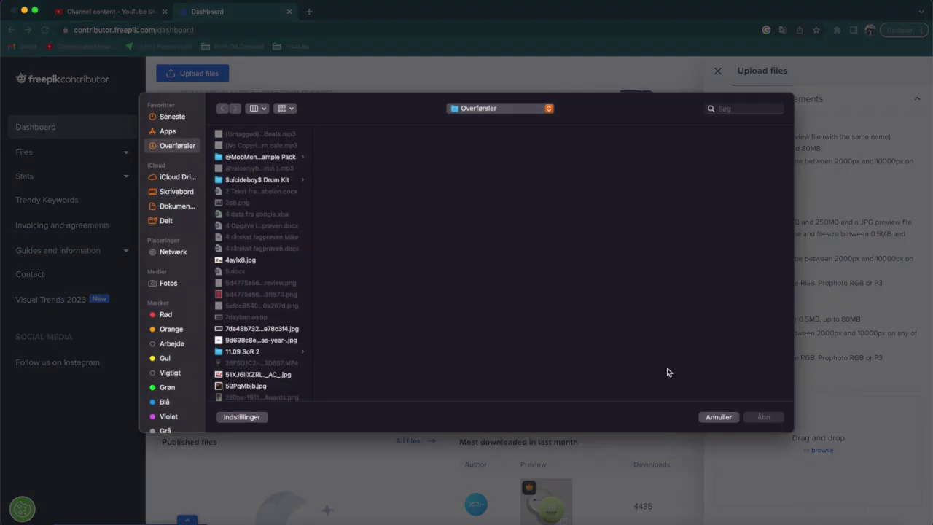
{"action": "left_click", "coordinate": [846, 518]}
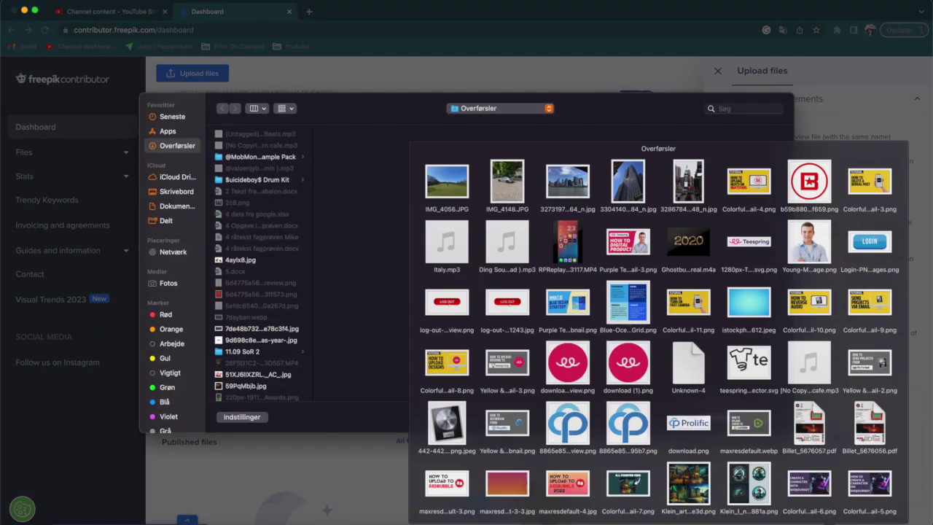
{"action": "left_click_drag", "start_coordinate": [478, 148], "coordinate": [255, 212]}
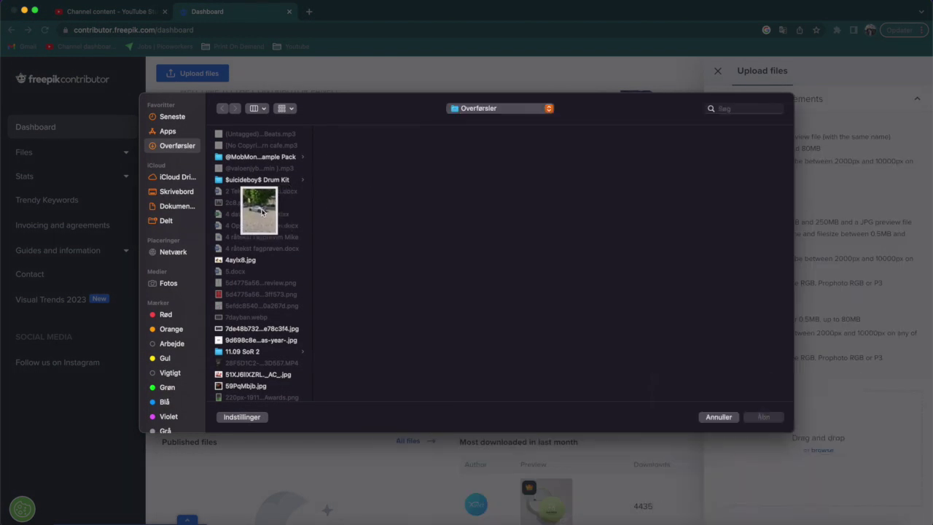
{"action": "key", "text": "Return"}
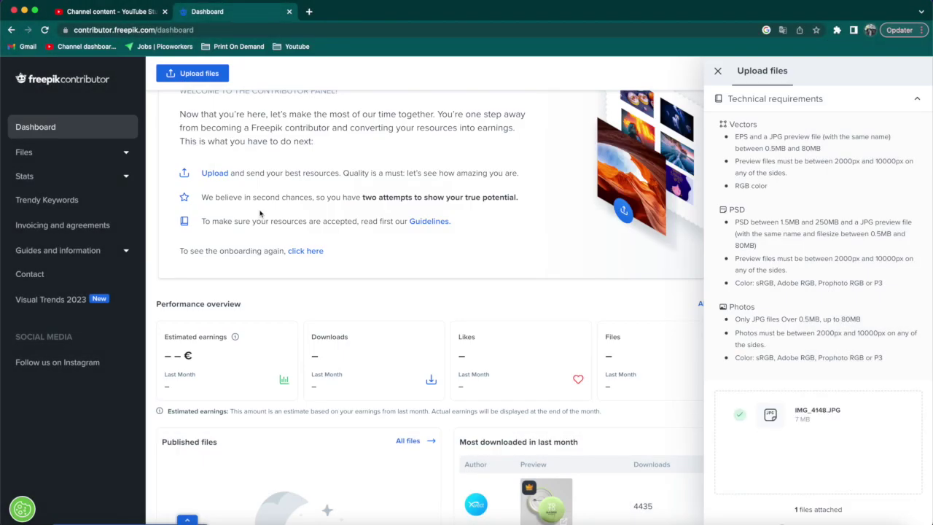
{"action": "scroll", "coordinate": [865, 371], "scroll_direction": "down", "scroll_amount": 2}
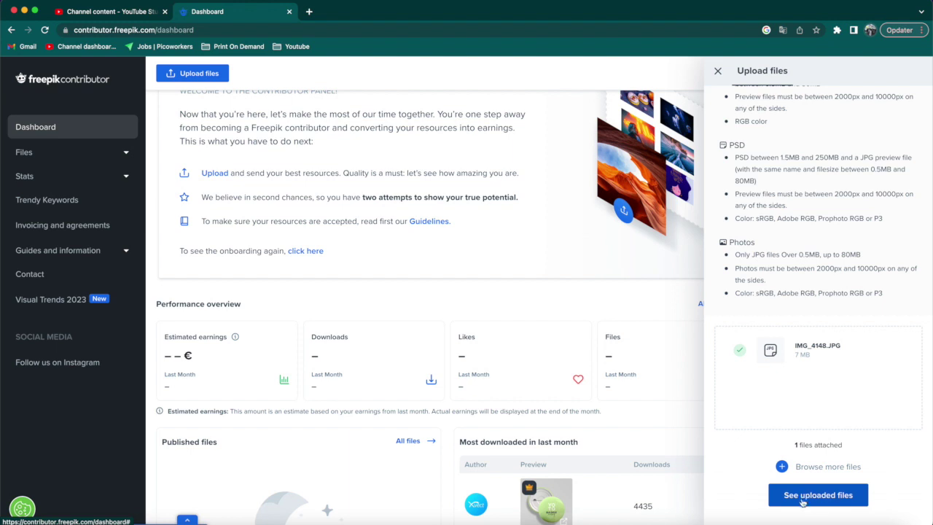
{"action": "left_click", "coordinate": [832, 499]}
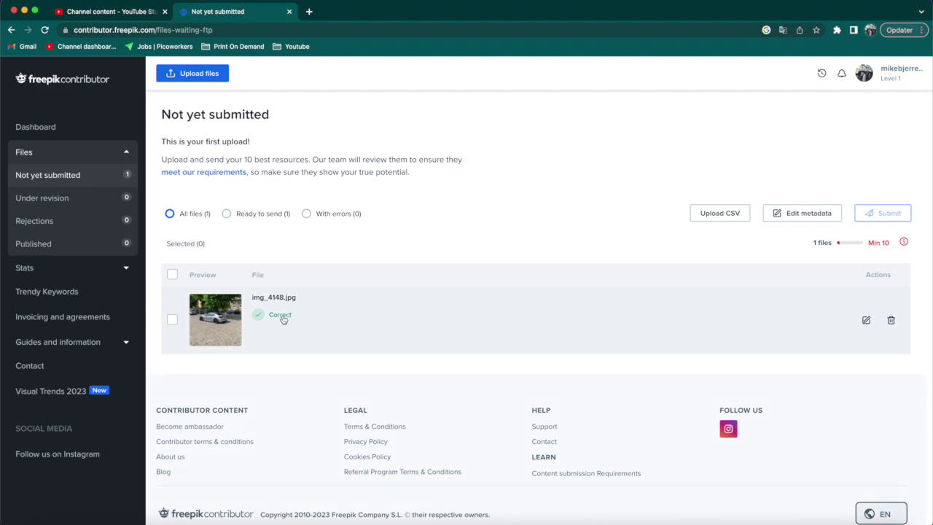
{"action": "mouse_move", "coordinate": [215, 320]}
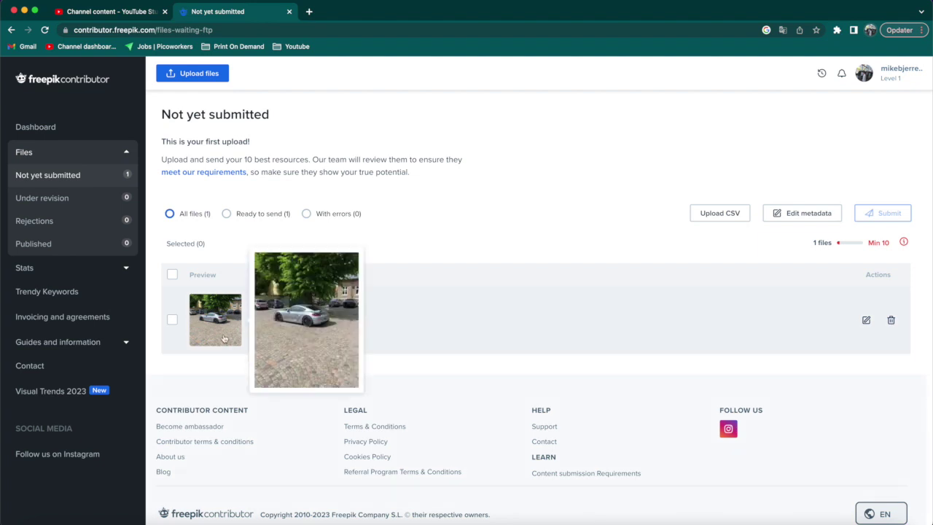
Step: Select img_4148.jpg in Not yet submitted and open its metadata editor
{"action": "left_click", "coordinate": [173, 322]}
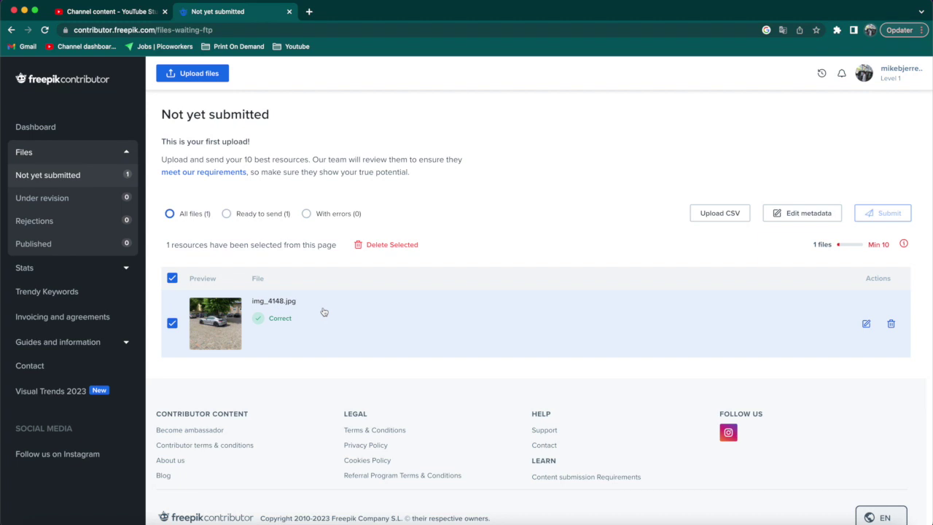
{"action": "left_click", "coordinate": [172, 280]}
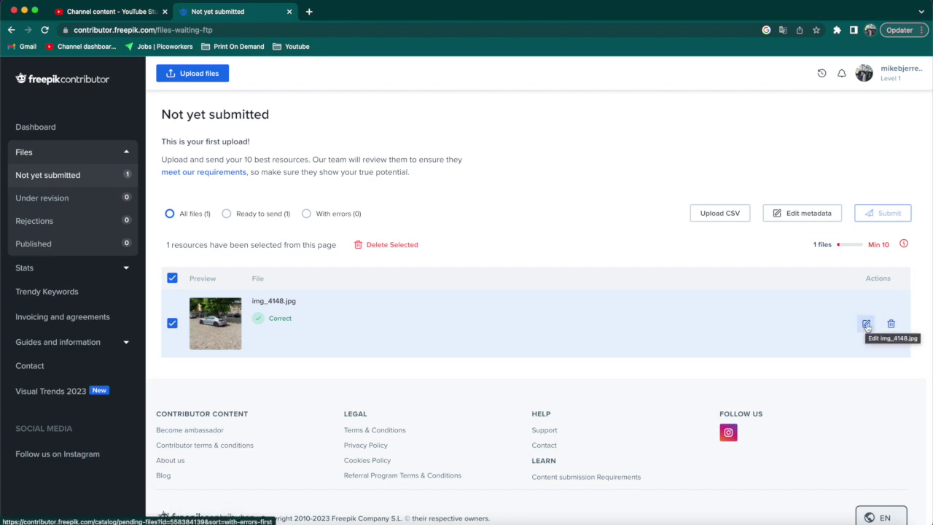
{"action": "left_click", "coordinate": [867, 325]}
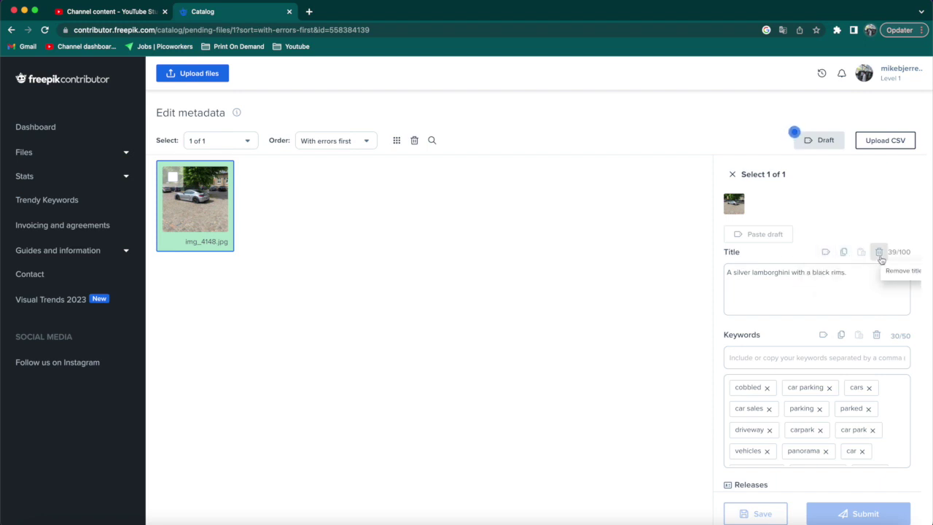
{"action": "left_click_drag", "start_coordinate": [727, 272], "coordinate": [876, 272]}
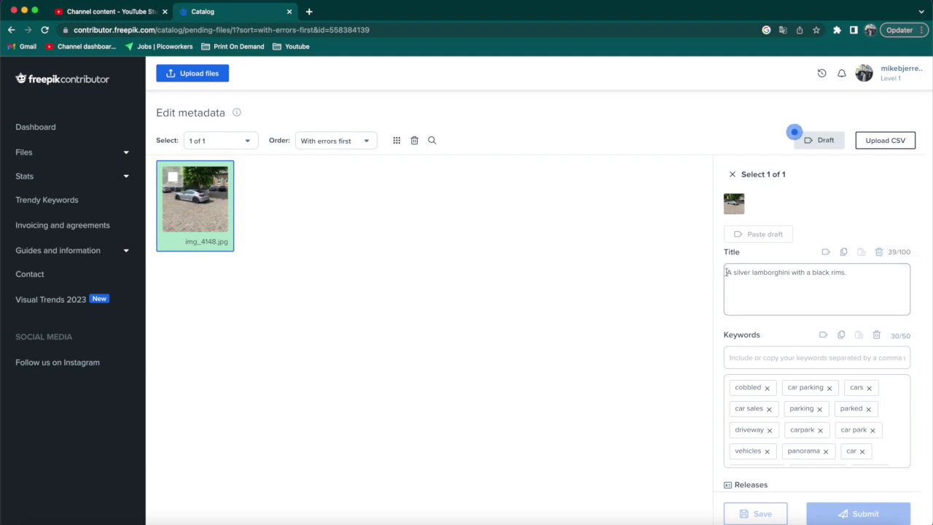
{"action": "left_click", "coordinate": [876, 272]}
{"action": "left_click_drag", "start_coordinate": [898, 282], "coordinate": [719, 273]}
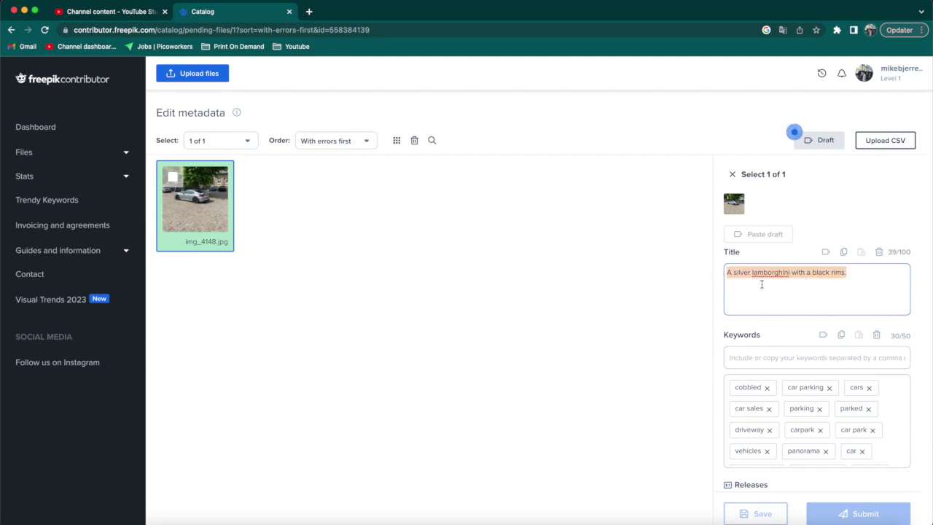
{"action": "key", "text": "Right"}
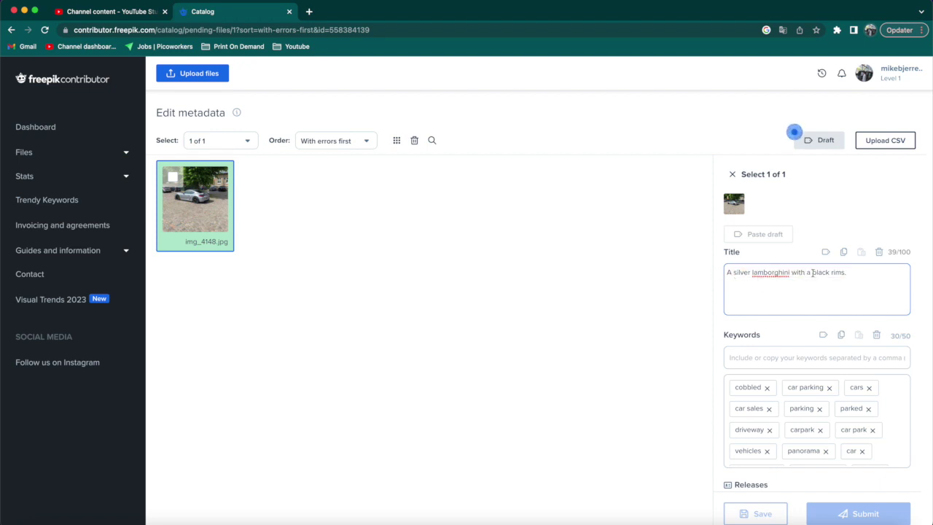
{"action": "double_click", "coordinate": [762, 269]}
{"action": "type", "text": "Porsvhe"}
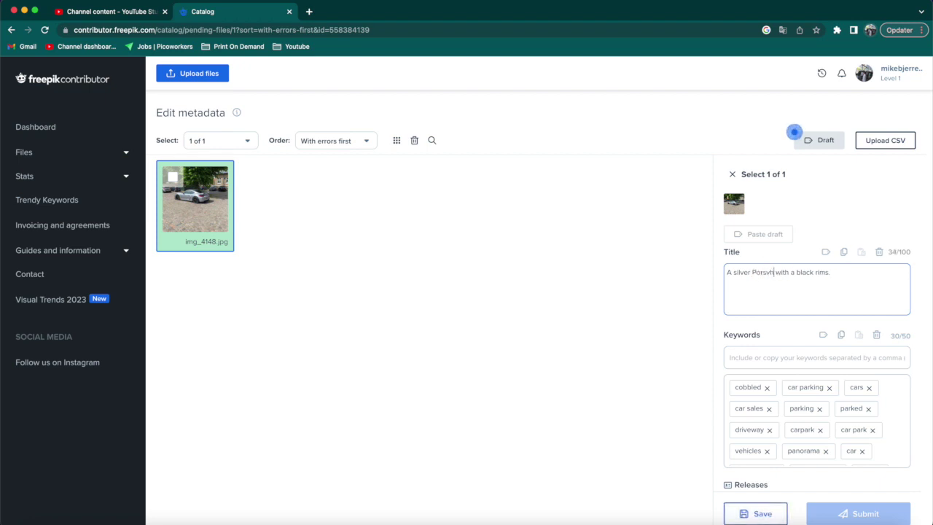
{"action": "double_click", "coordinate": [767, 279]}
{"action": "type", "text": "Pors"}
{"action": "type", "text": "he"}
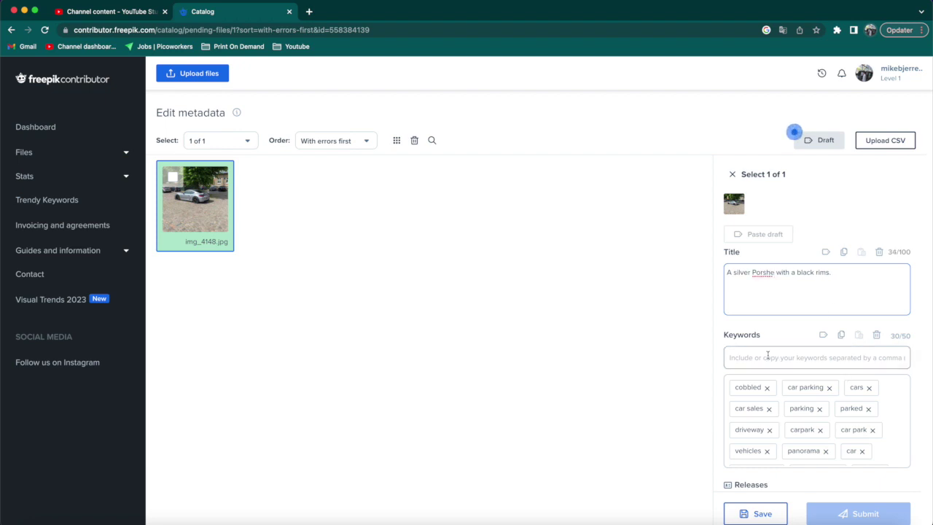
{"action": "scroll", "coordinate": [782, 387], "scroll_direction": "down", "scroll_amount": 1}
{"action": "scroll", "coordinate": [782, 387], "scroll_direction": "down", "scroll_amount": 1}
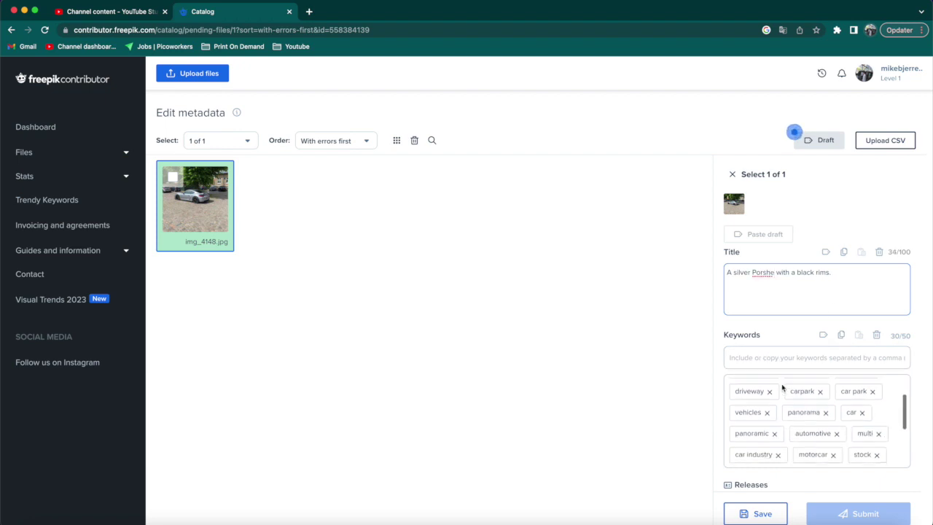
{"action": "scroll", "coordinate": [782, 387], "scroll_direction": "up", "scroll_amount": 2}
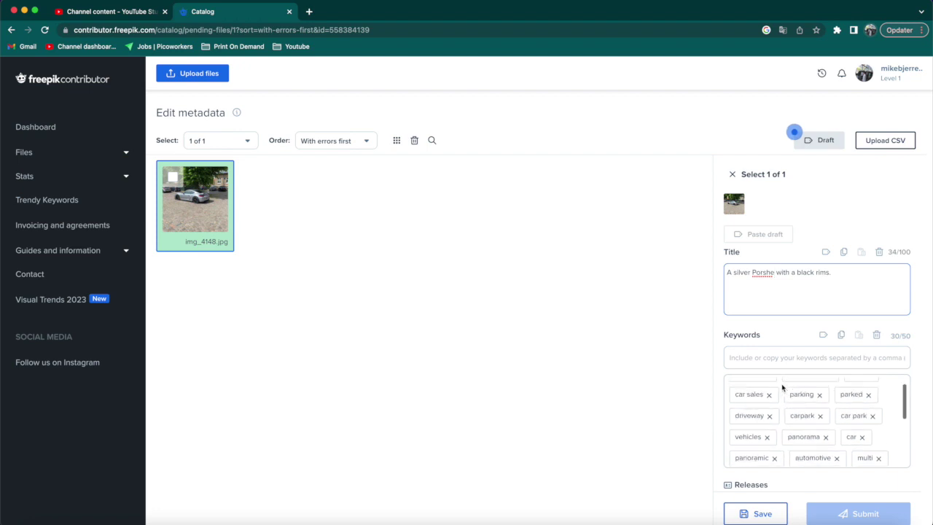
{"action": "left_click", "coordinate": [786, 372]}
{"action": "scroll", "coordinate": [796, 440], "scroll_direction": "down", "scroll_amount": 3}
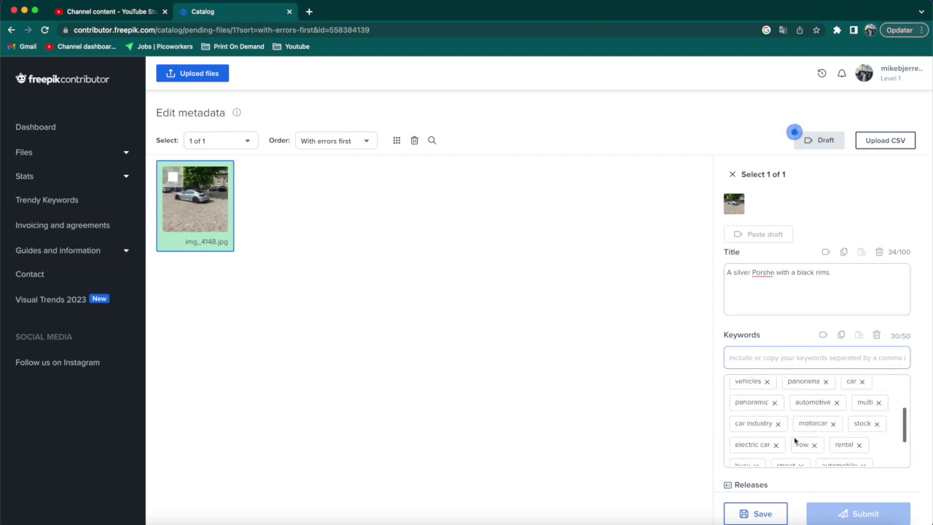
{"action": "scroll", "coordinate": [795, 438], "scroll_direction": "down", "scroll_amount": 3}
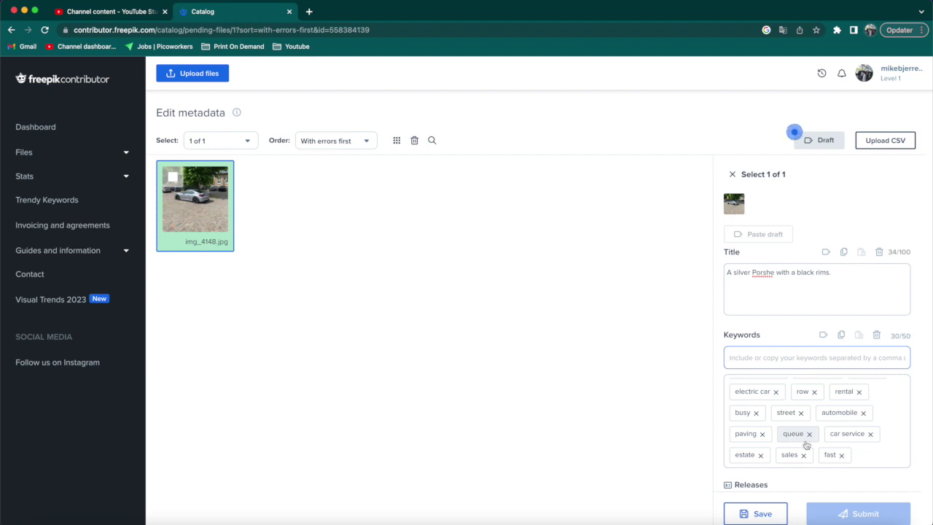
Step: Remove the rental, row and electric car keywords and add 'porsche gt3'
{"action": "left_click", "coordinate": [858, 392]}
{"action": "left_click", "coordinate": [814, 392]}
{"action": "left_click", "coordinate": [775, 392]}
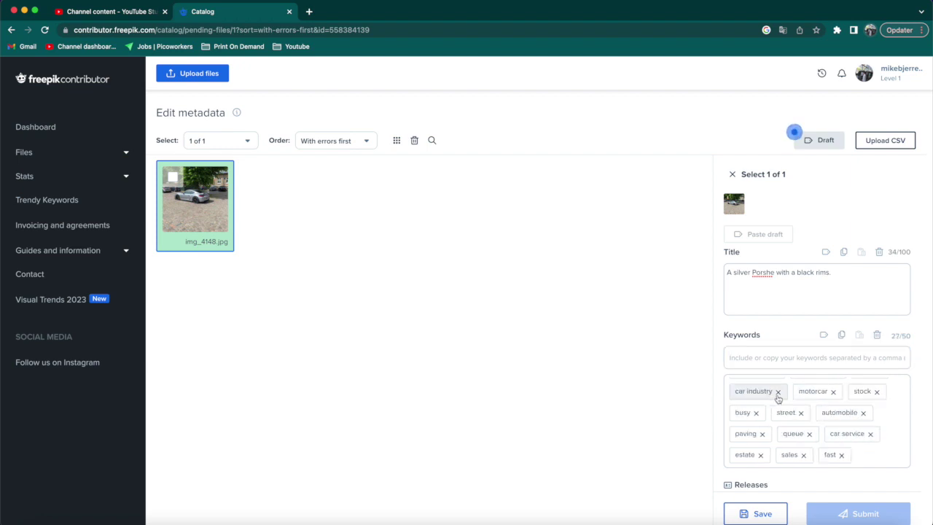
{"action": "scroll", "coordinate": [773, 379], "scroll_direction": "down", "scroll_amount": 1}
{"action": "left_click", "coordinate": [759, 323]}
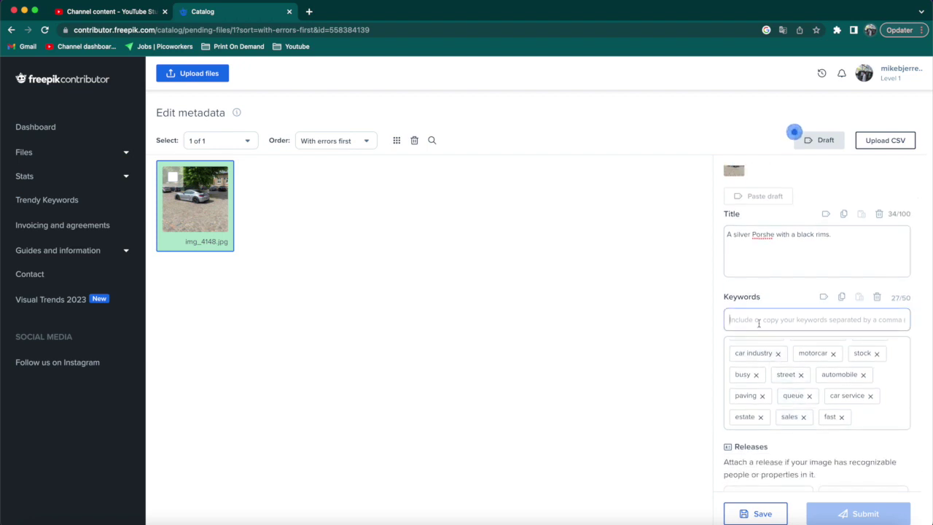
{"action": "type", "text": "porsche "}
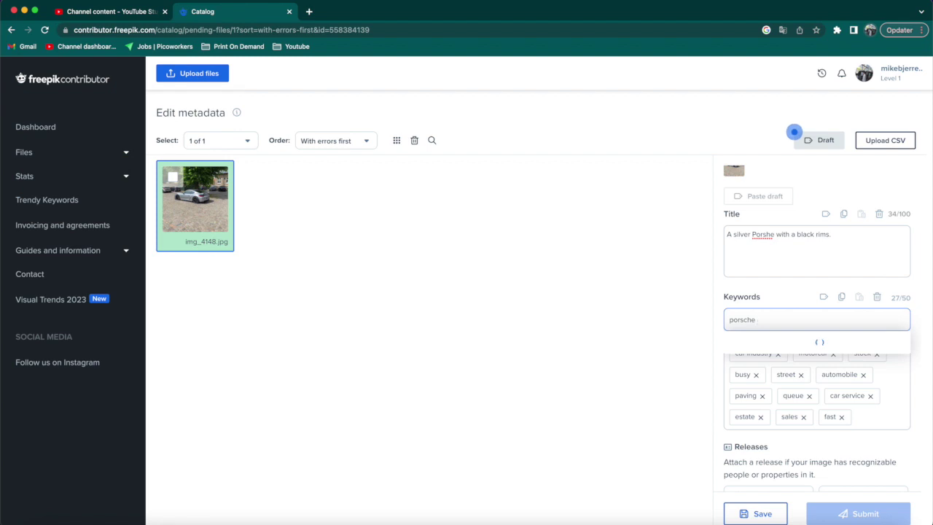
{"action": "type", "text": "gt3"}
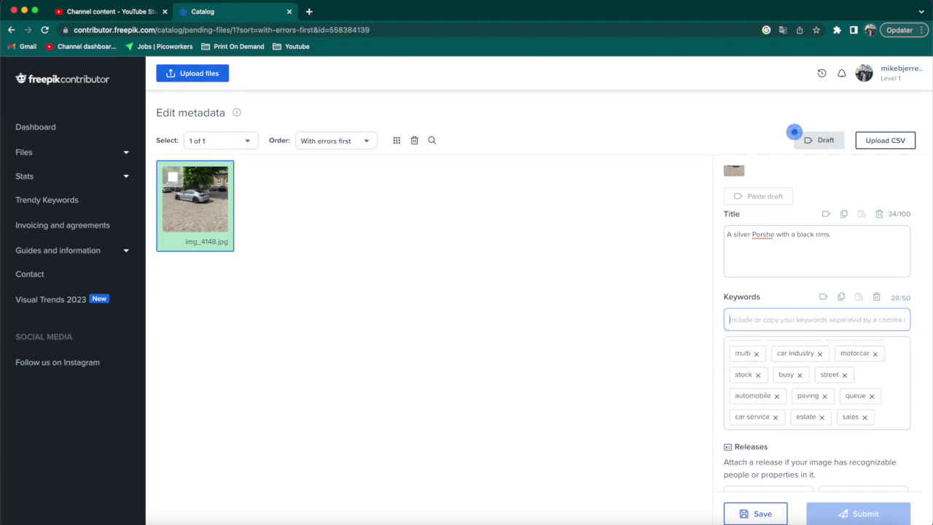
Step: Start attaching a new model or property release to the photo
{"action": "scroll", "coordinate": [586, 396], "scroll_direction": "down", "scroll_amount": 1}
{"action": "scroll", "coordinate": [786, 406], "scroll_direction": "down", "scroll_amount": 2}
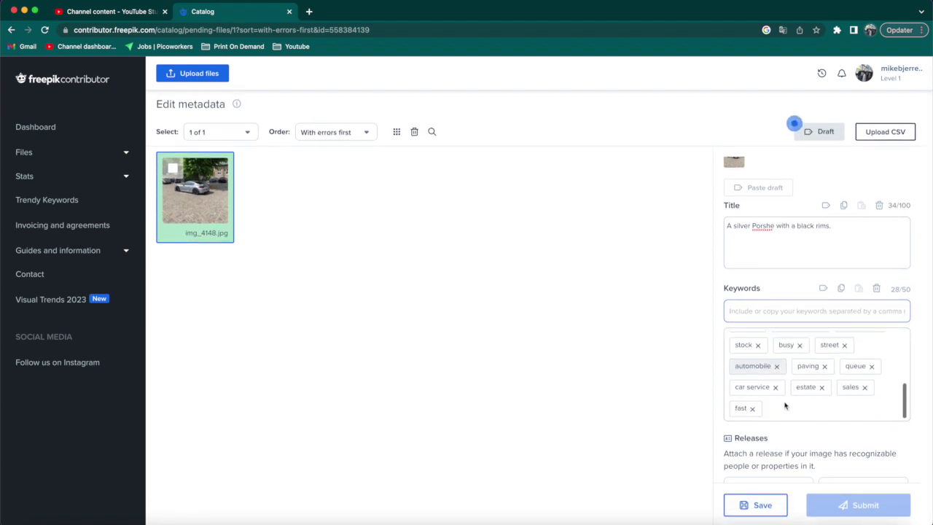
{"action": "scroll", "coordinate": [780, 409], "scroll_direction": "down", "scroll_amount": 1}
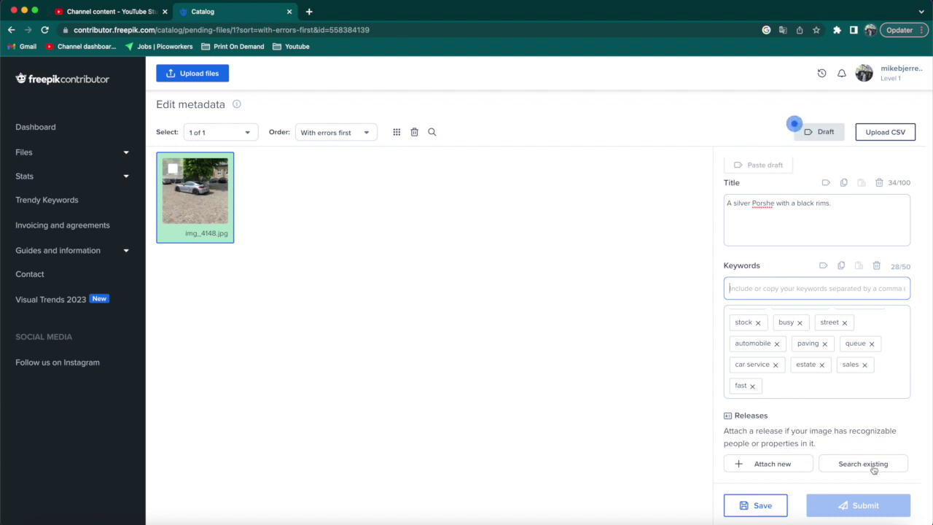
{"action": "left_click", "coordinate": [775, 469]}
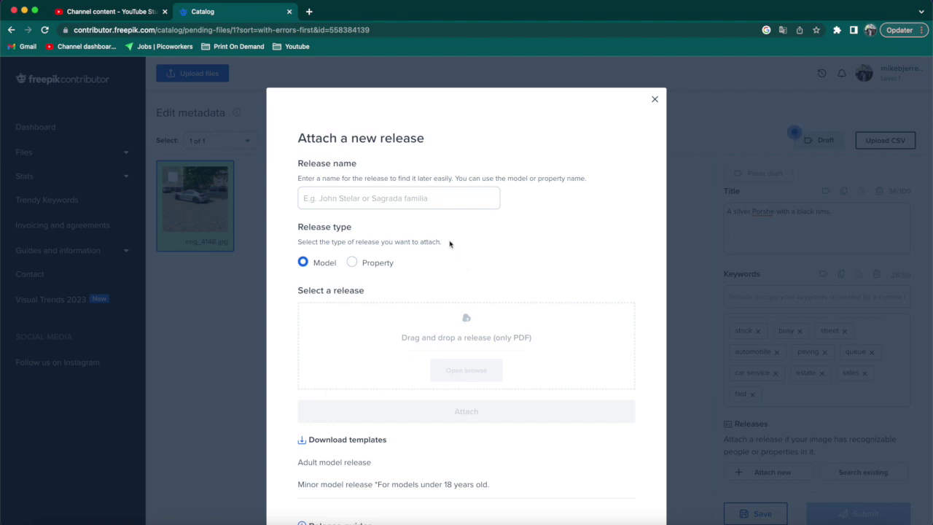
{"action": "left_click", "coordinate": [385, 202]}
{"action": "type", "text": "Mik"}
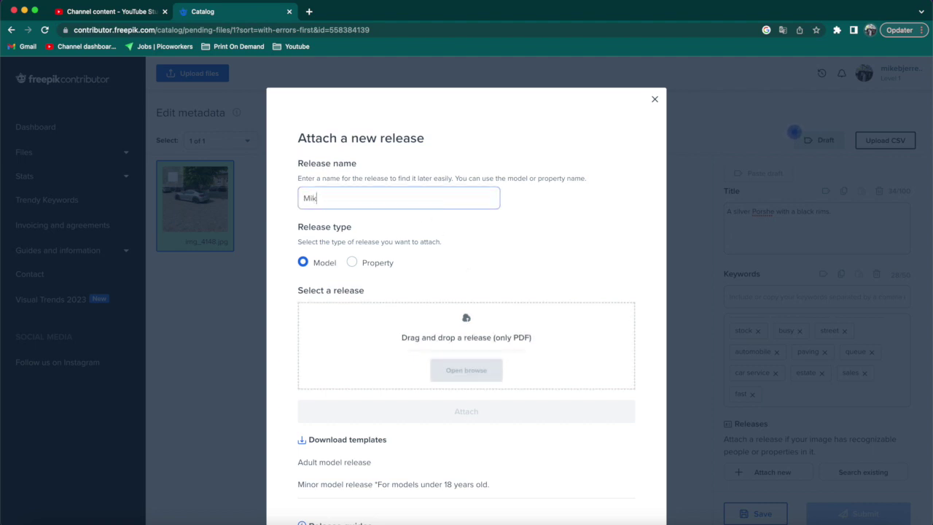
{"action": "type", "text": "e Bjerr"}
{"action": "type", "text": "egaard"}
{"action": "key", "text": "BackSpace"}
{"action": "left_click", "coordinate": [367, 268]}
{"action": "left_click", "coordinate": [300, 264]}
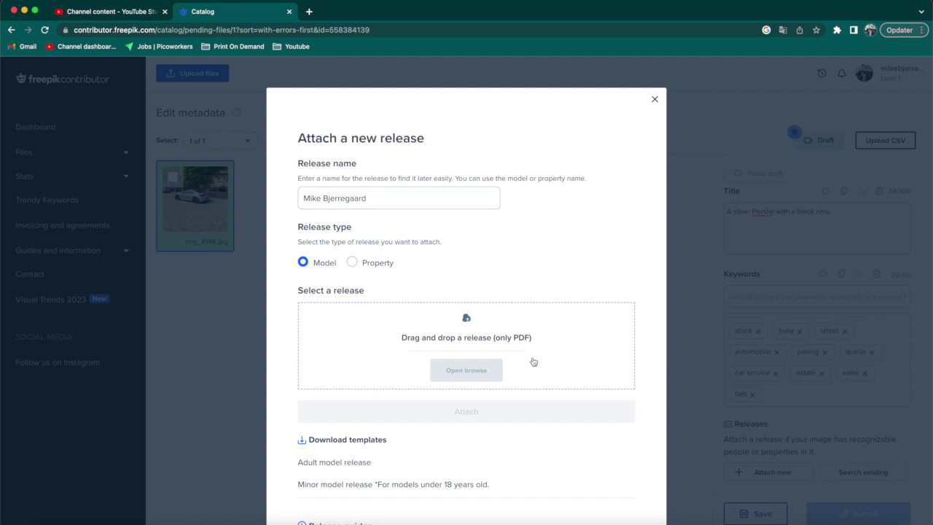
{"action": "scroll", "coordinate": [534, 361], "scroll_direction": "down", "scroll_amount": 1}
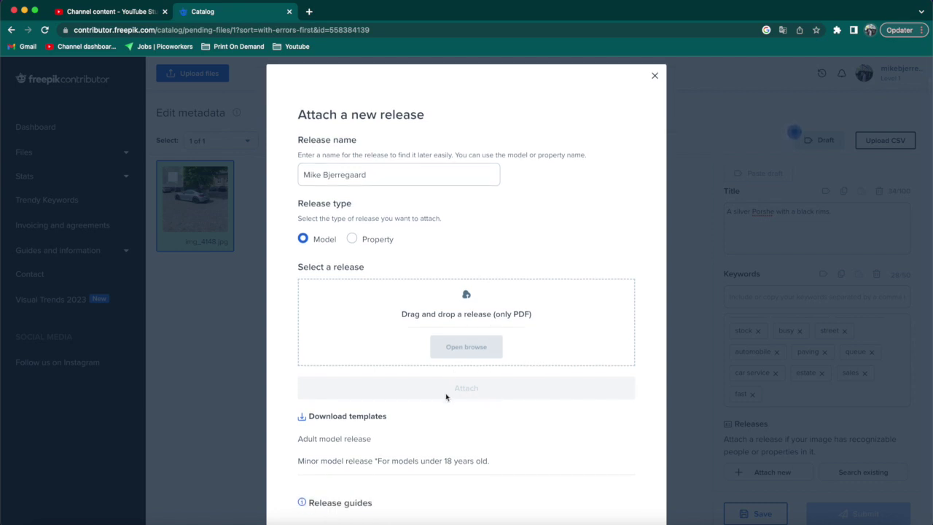
{"action": "scroll", "coordinate": [466, 343], "scroll_direction": "up", "scroll_amount": 1}
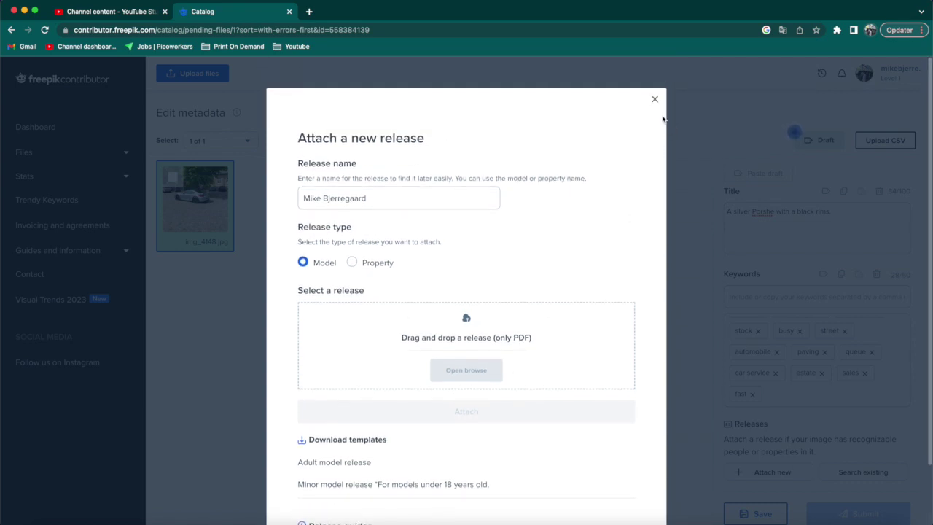
{"action": "left_click", "coordinate": [655, 100]}
{"action": "scroll", "coordinate": [802, 205], "scroll_direction": "down", "scroll_amount": 1}
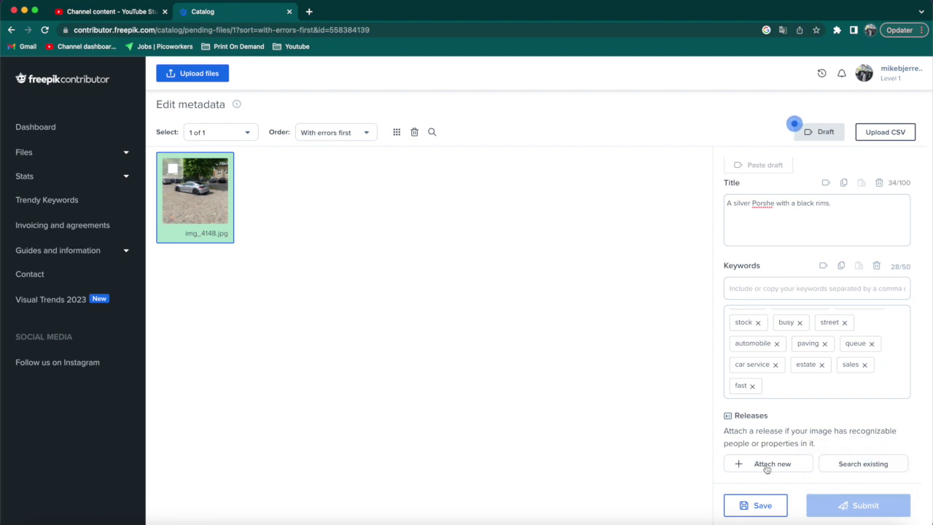
{"action": "left_click", "coordinate": [753, 510]}
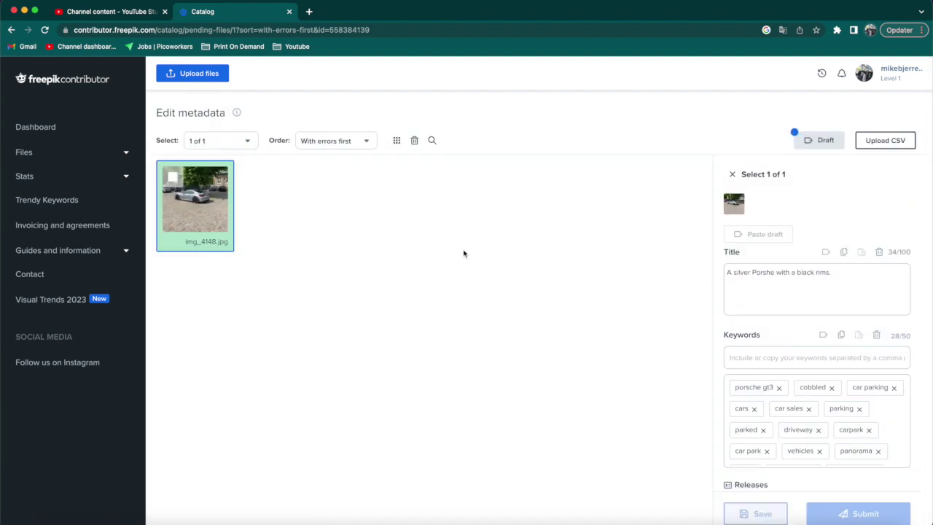
Step: Scroll the Edit metadata panel to review the saved title and 28 keywords
{"action": "scroll", "coordinate": [733, 348], "scroll_direction": "down", "scroll_amount": 1}
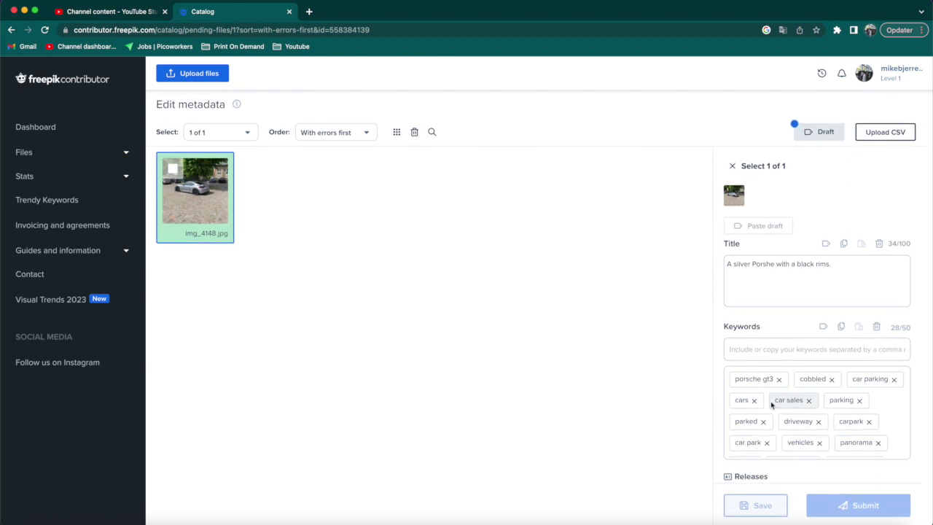
{"action": "scroll", "coordinate": [493, 267], "scroll_direction": "up", "scroll_amount": 1}
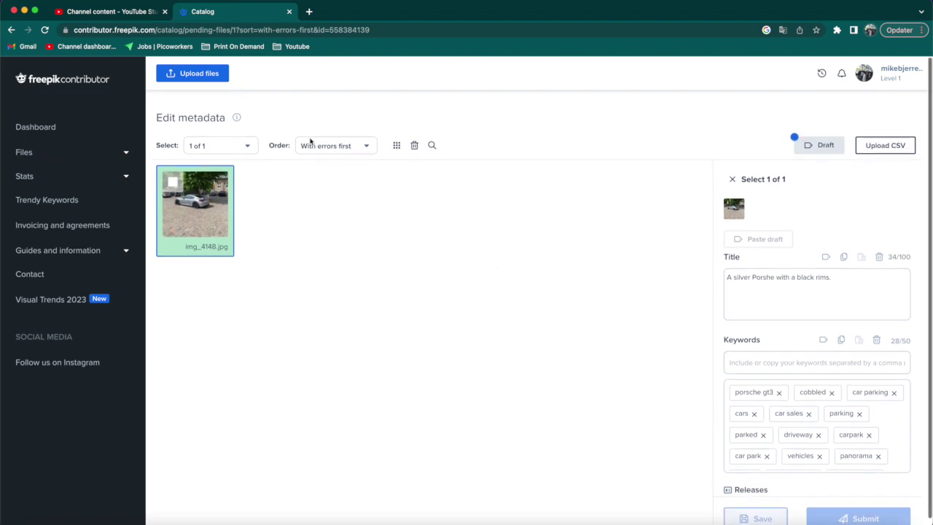